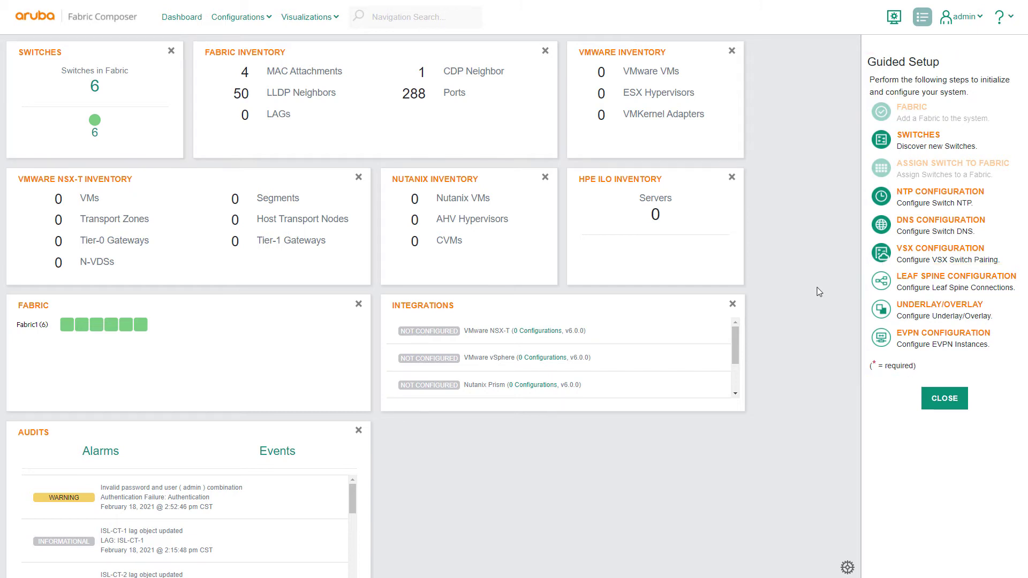
# Start the Leaf-Spine Pairs wizard with automatic generation and name prefix LS1
pyautogui.click(882, 287)
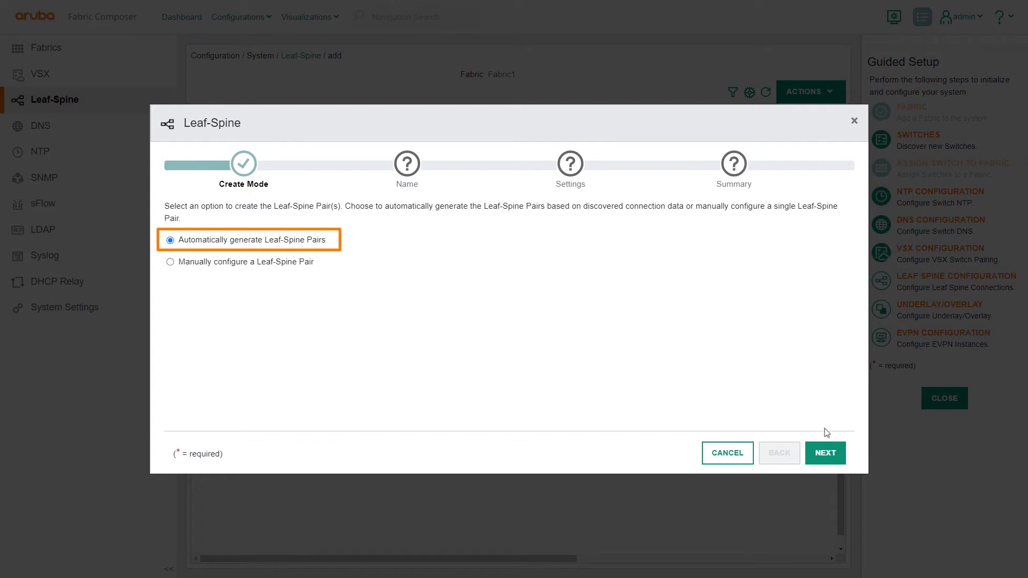
pyautogui.click(825, 453)
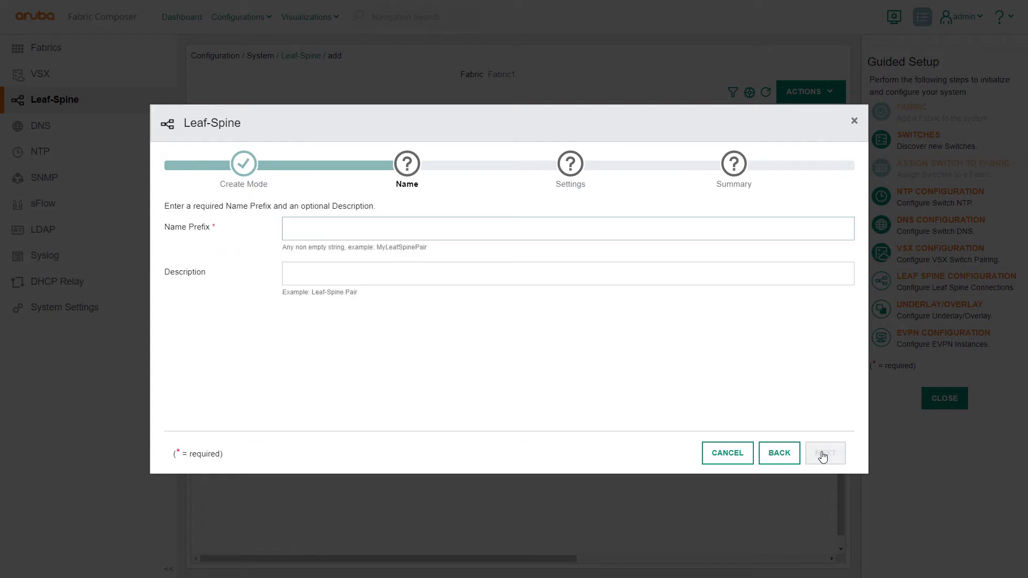
pyautogui.click(481, 229)
pyautogui.write('L')
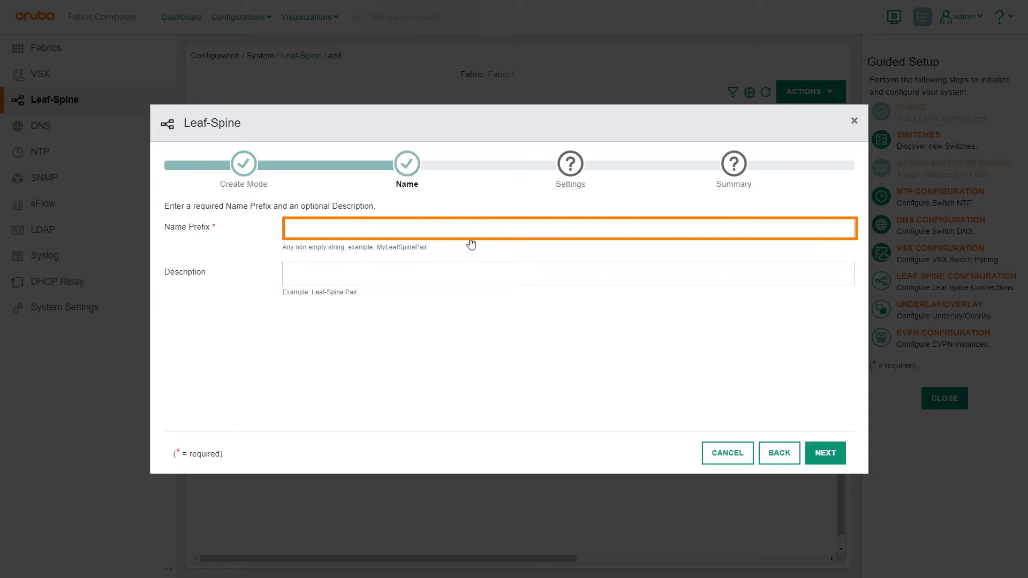
pyautogui.write('S1')
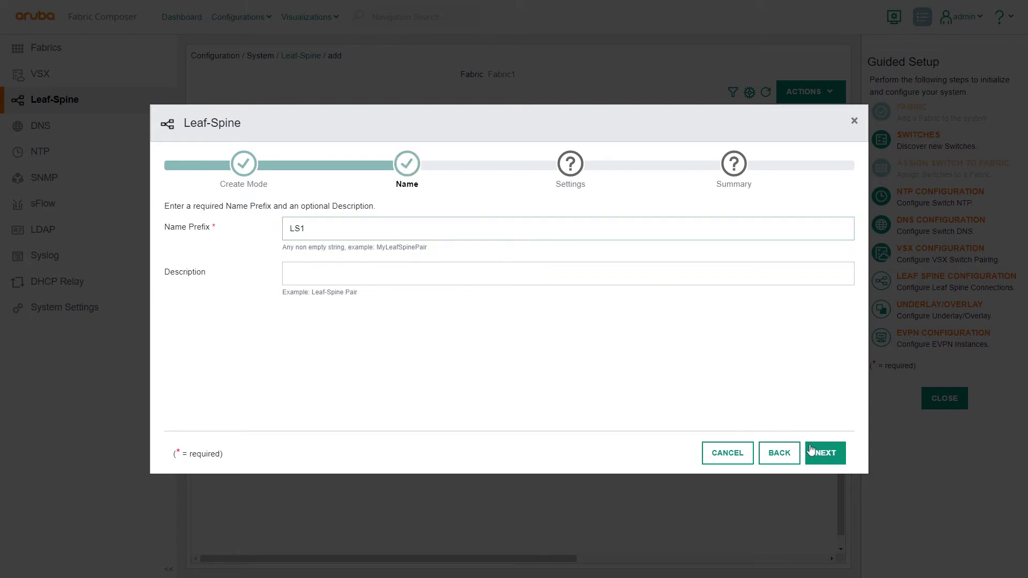
pyautogui.click(811, 450)
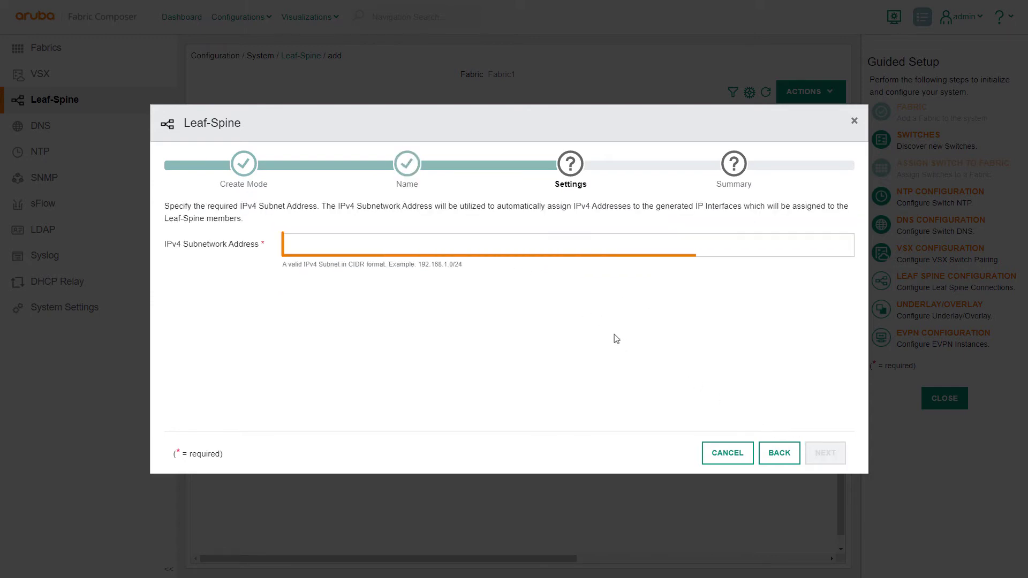
# Set the pair subnet to 2.2.2.0/24 and reach the Summary
pyautogui.click(472, 245)
pyautogui.write('2.2.2.0/24')
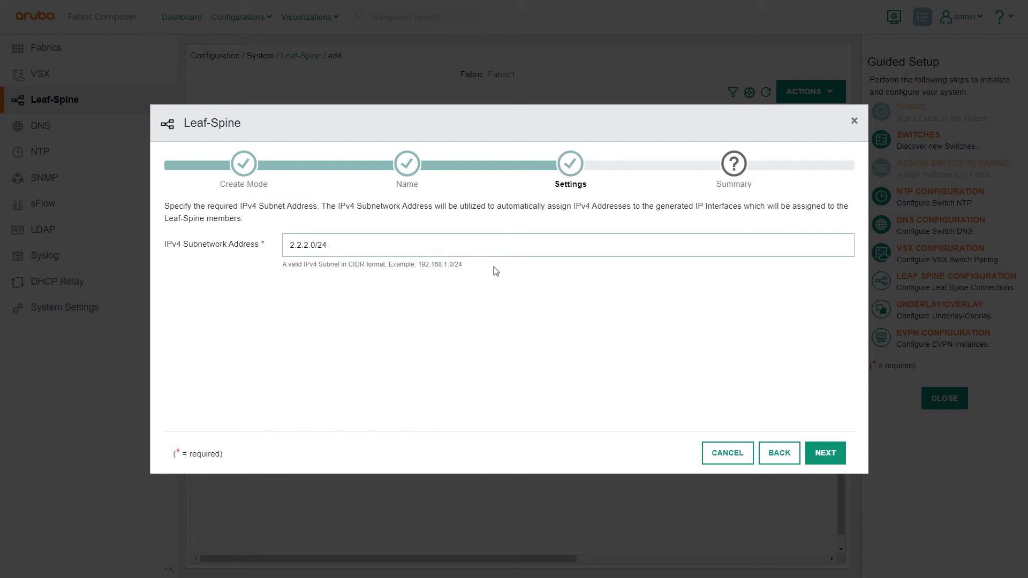
pyautogui.click(819, 455)
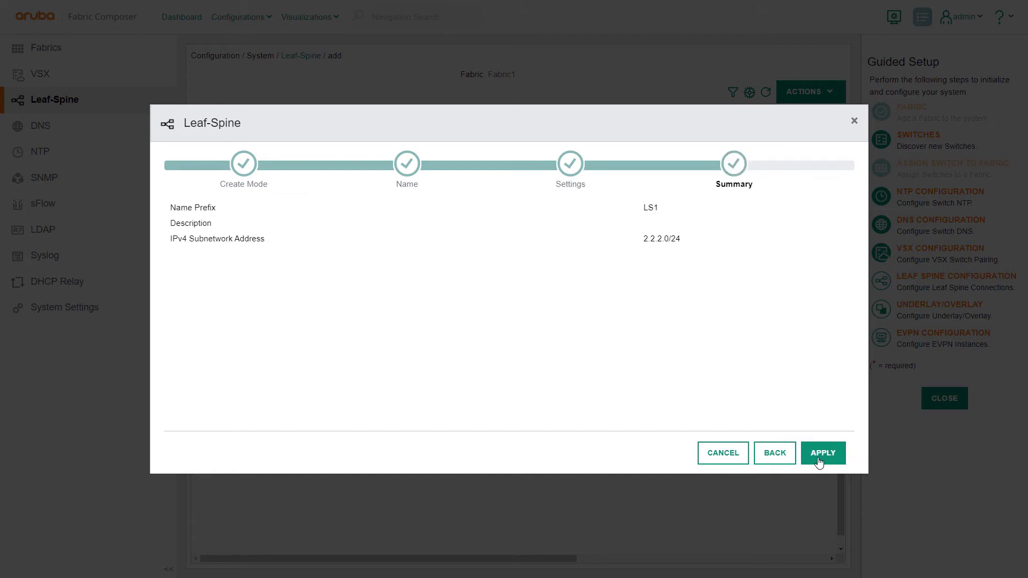
# Apply the summary to create the LS1 leaf-spine pairs
pyautogui.click(821, 452)
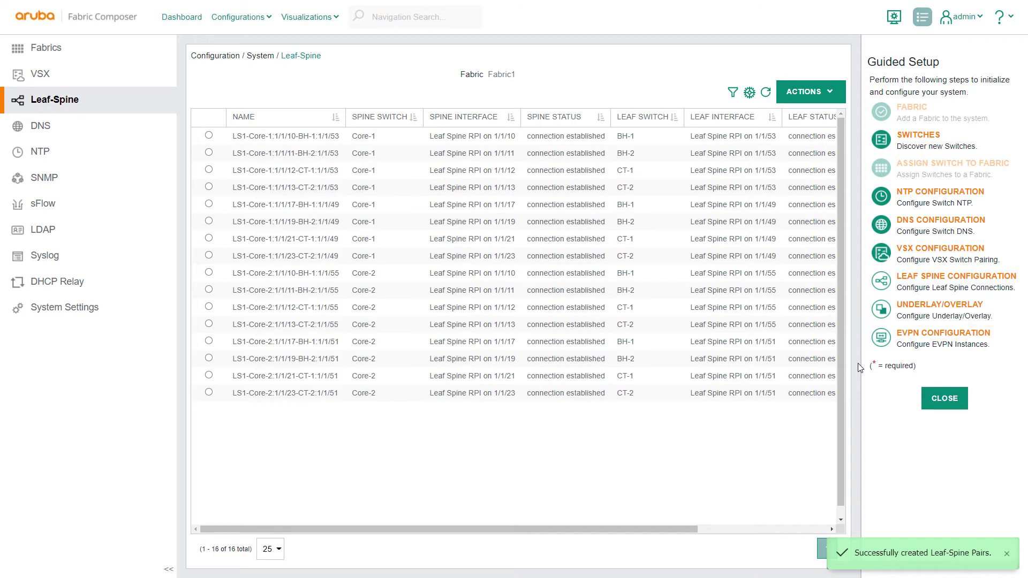
# Begin underlay Underlay1 from Guided Setup and choose OSPF as its type
pyautogui.click(887, 312)
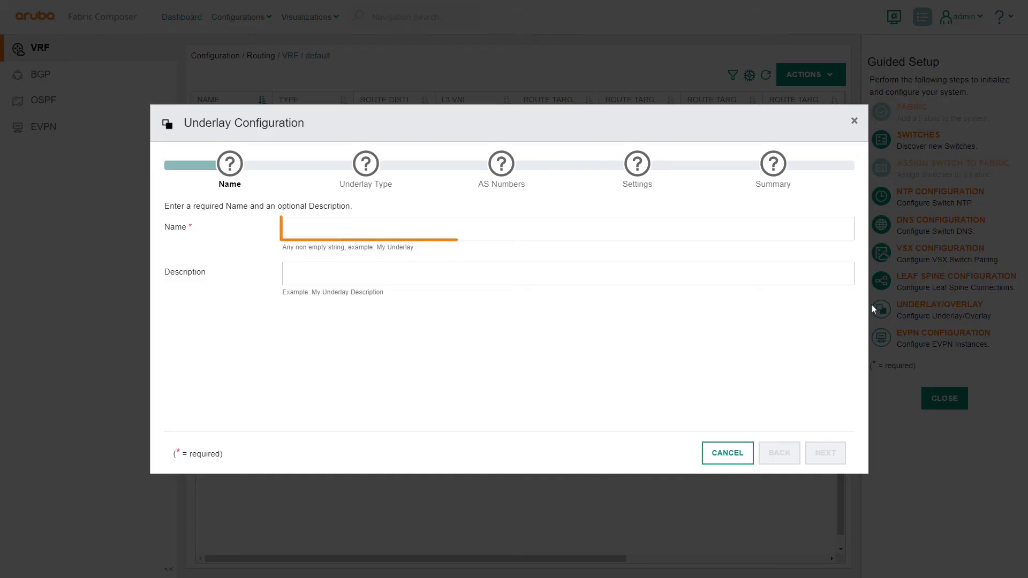
pyautogui.write('Unde')
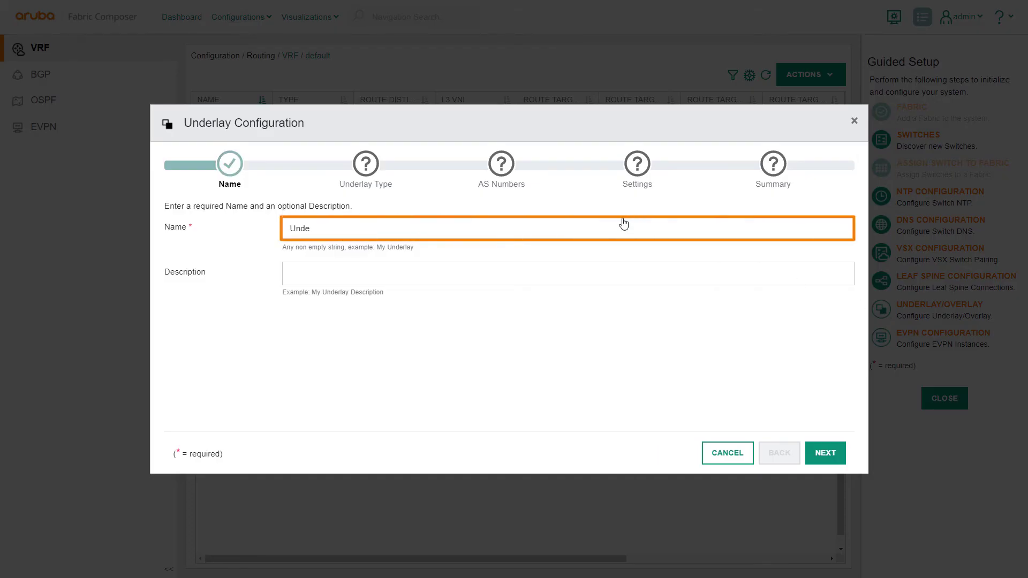
pyautogui.write('rlay1')
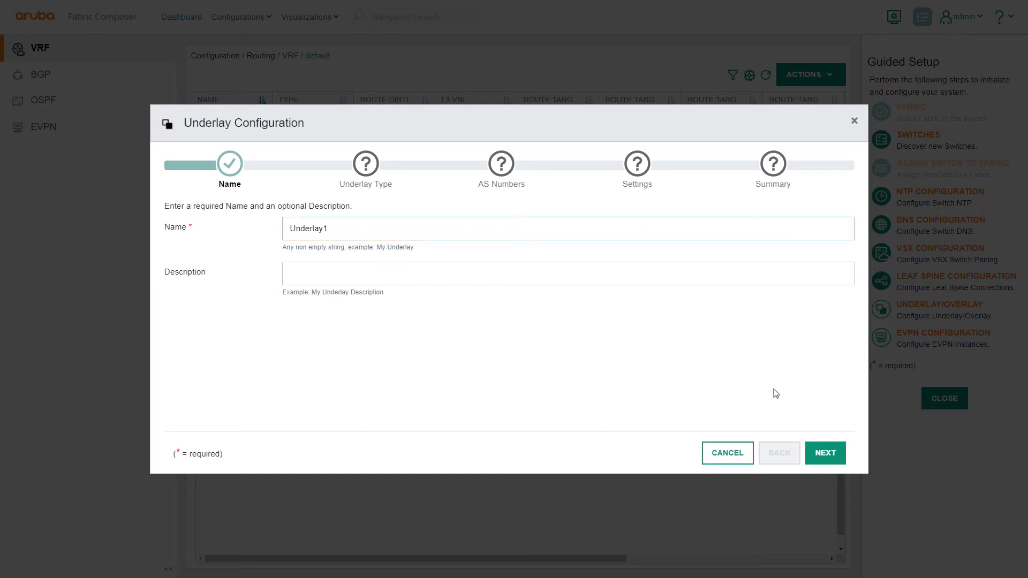
pyautogui.click(826, 453)
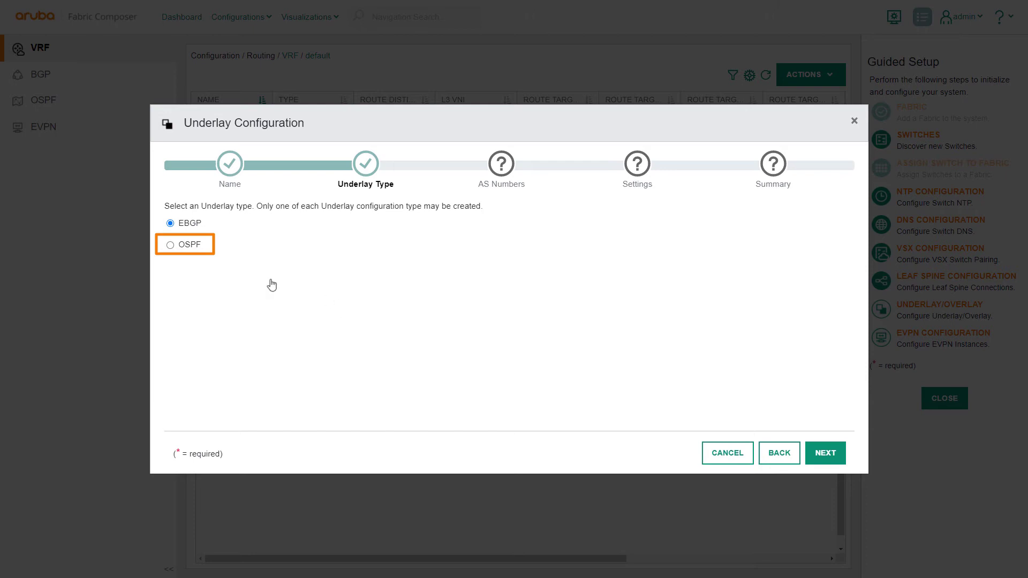
pyautogui.click(170, 245)
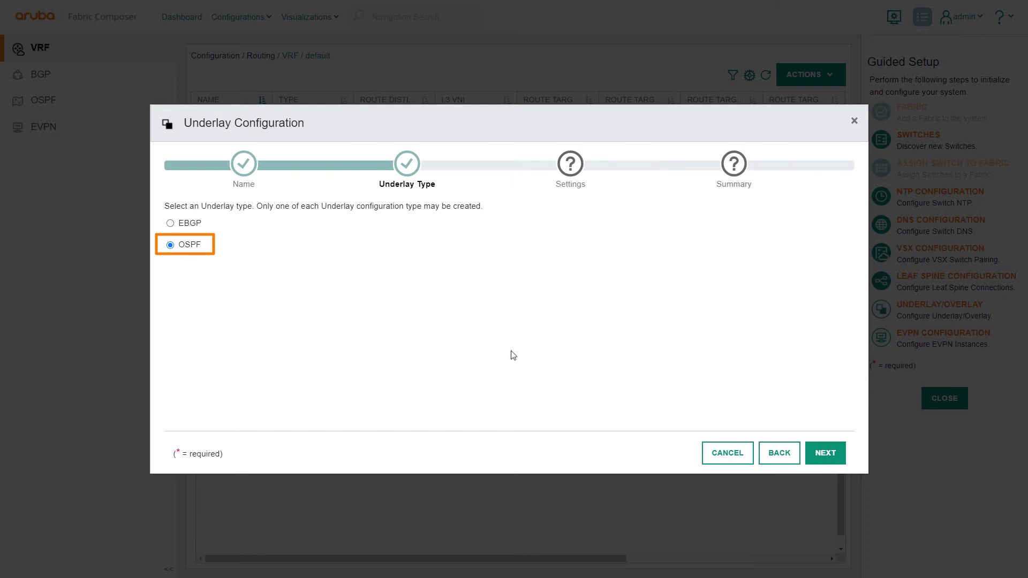
# Set transit VLAN 999 and IPv4 subnet 3.3.3.0/24 and reach the underlay summary
pyautogui.click(824, 452)
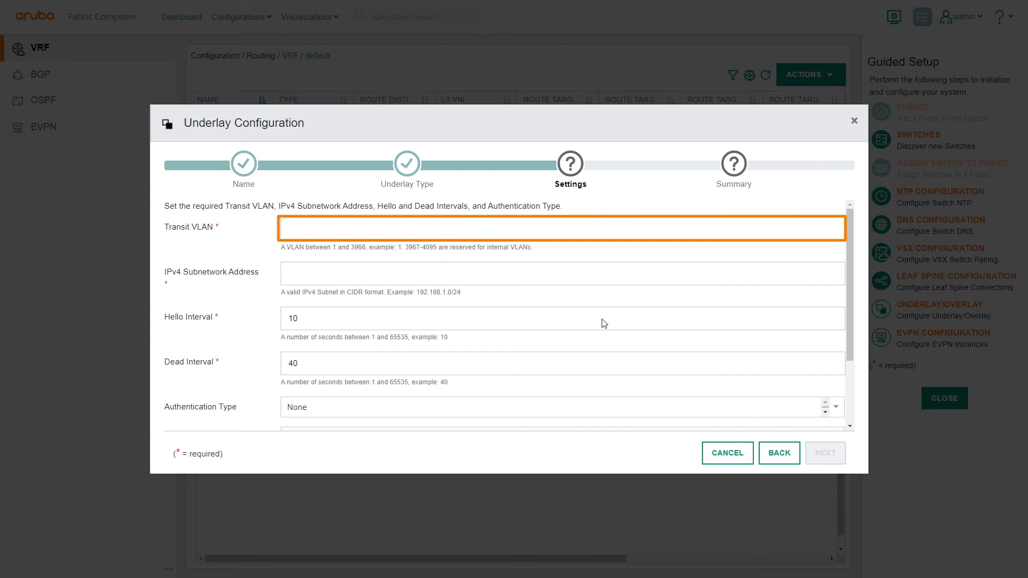
pyautogui.write('999')
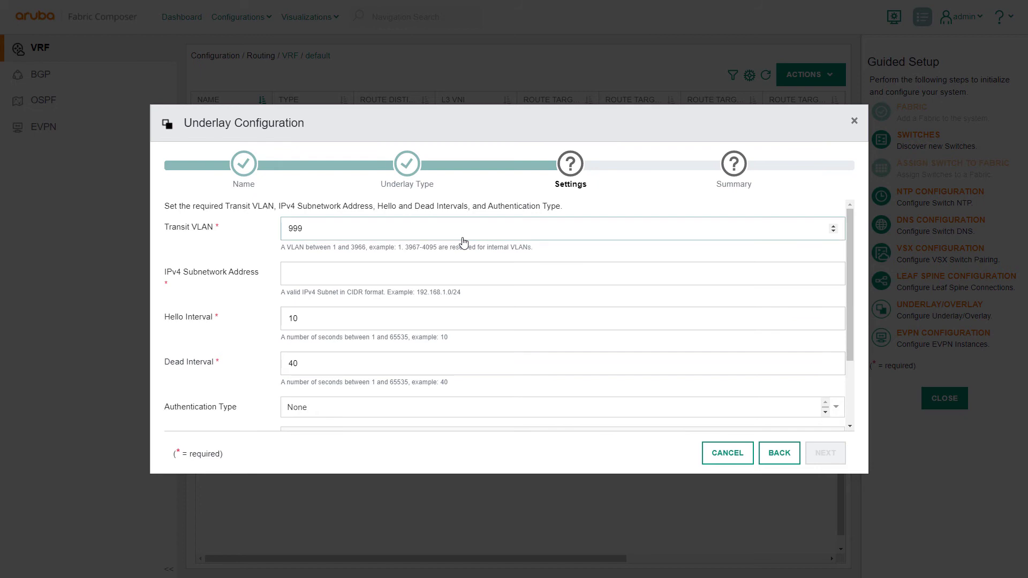
pyautogui.click(450, 273)
pyautogui.write('3.3.3.0/24')
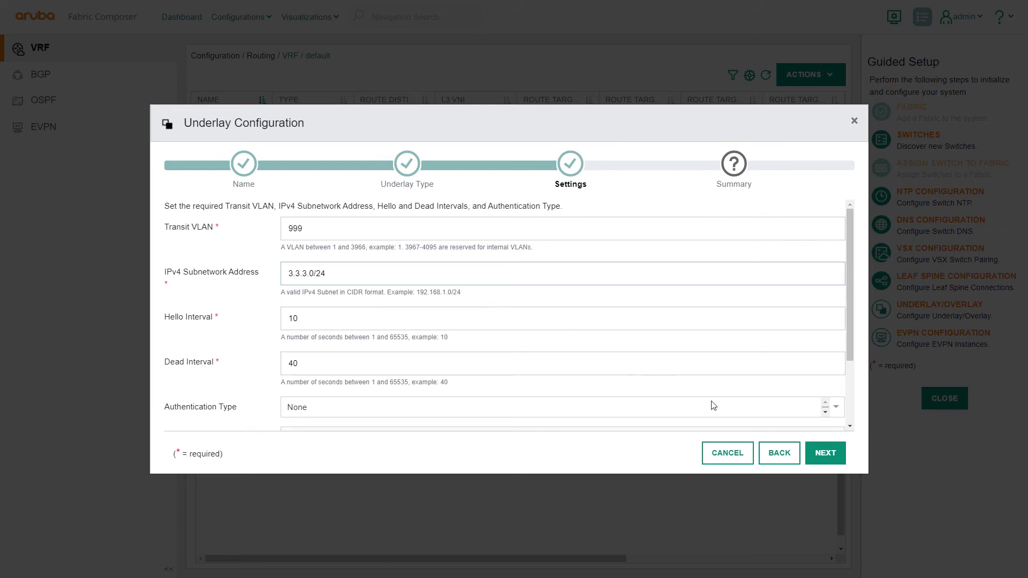
pyautogui.click(823, 455)
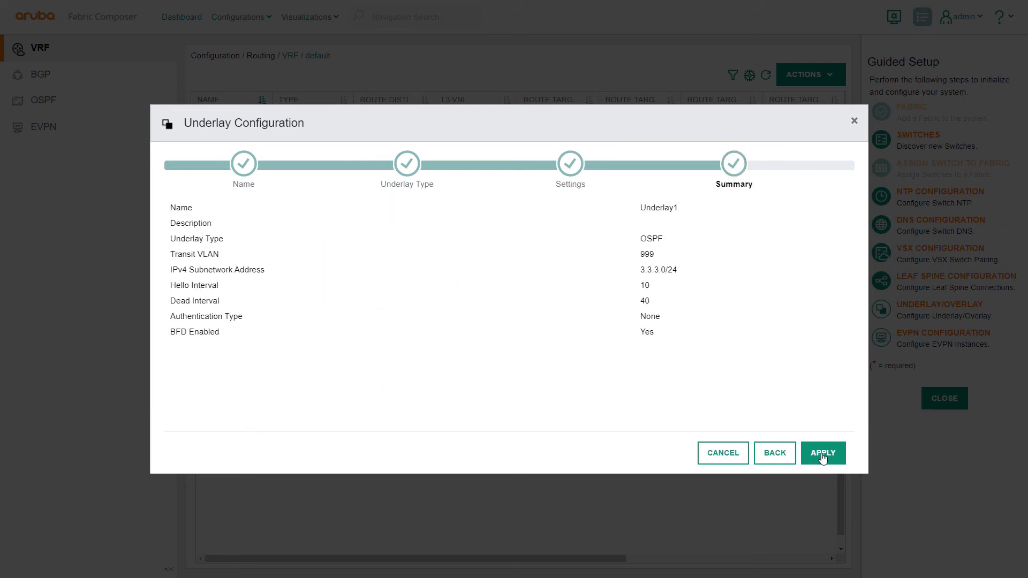
# Apply to create the Underlay1 OSPF underlay
pyautogui.click(823, 455)
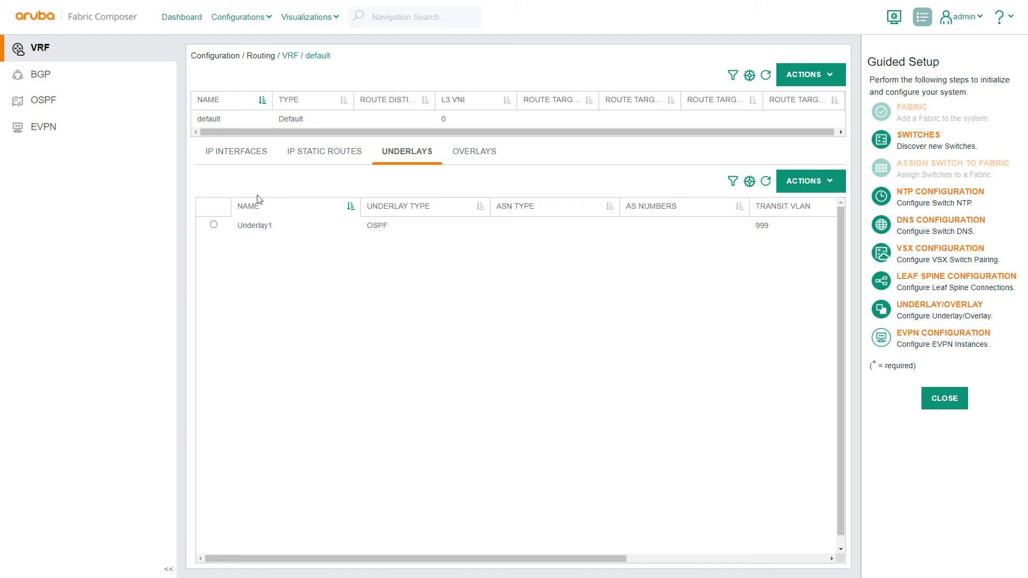
# View the default VRF's OSPF switches with router IDs, then its IP interfaces
pyautogui.click(67, 109)
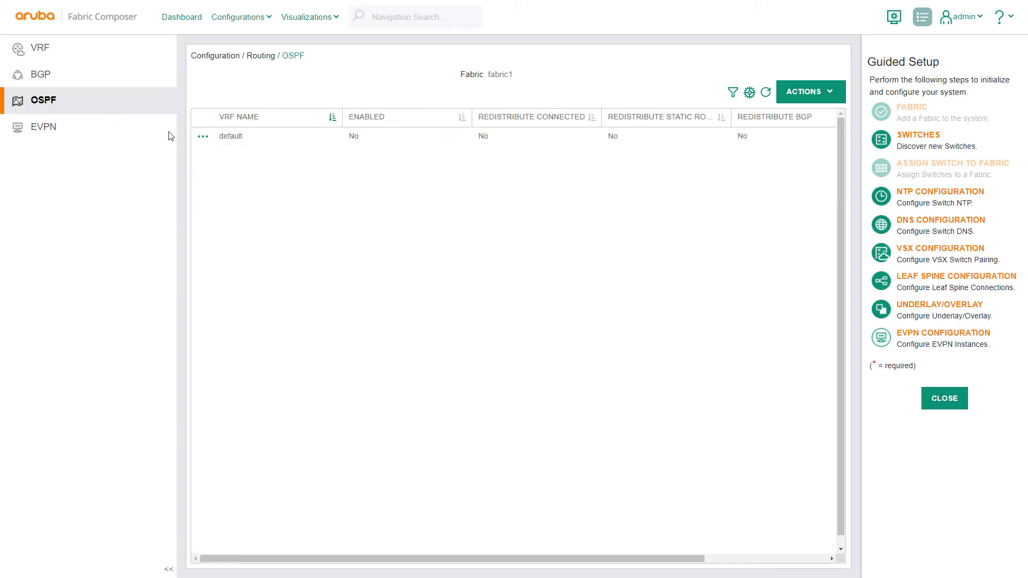
pyautogui.click(202, 138)
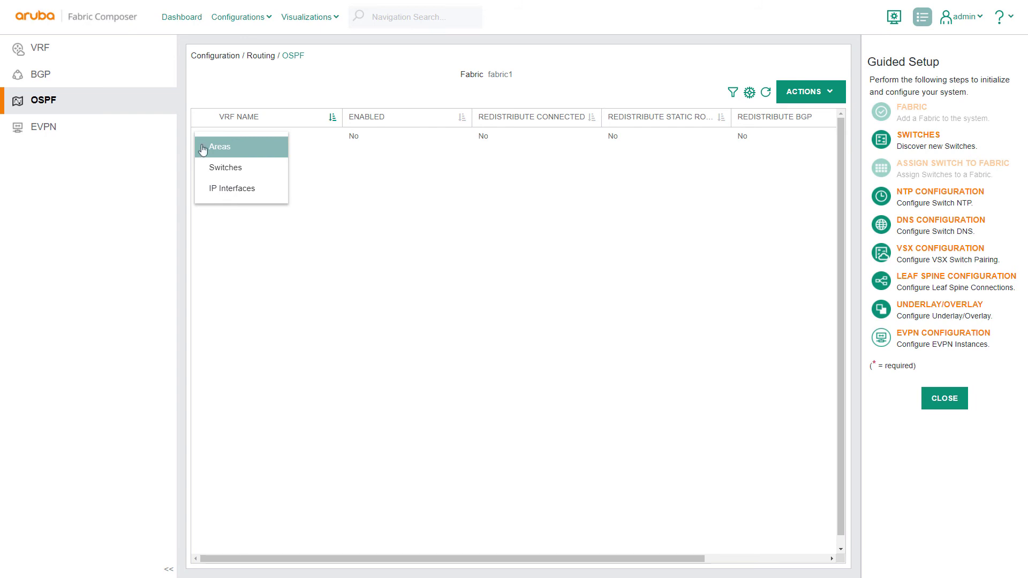
pyautogui.click(219, 167)
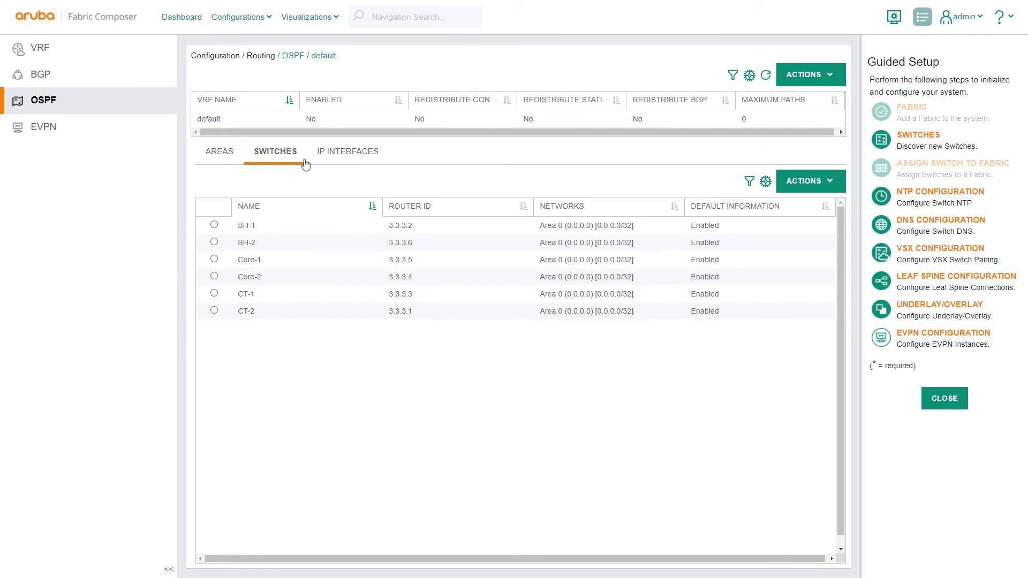
pyautogui.click(327, 159)
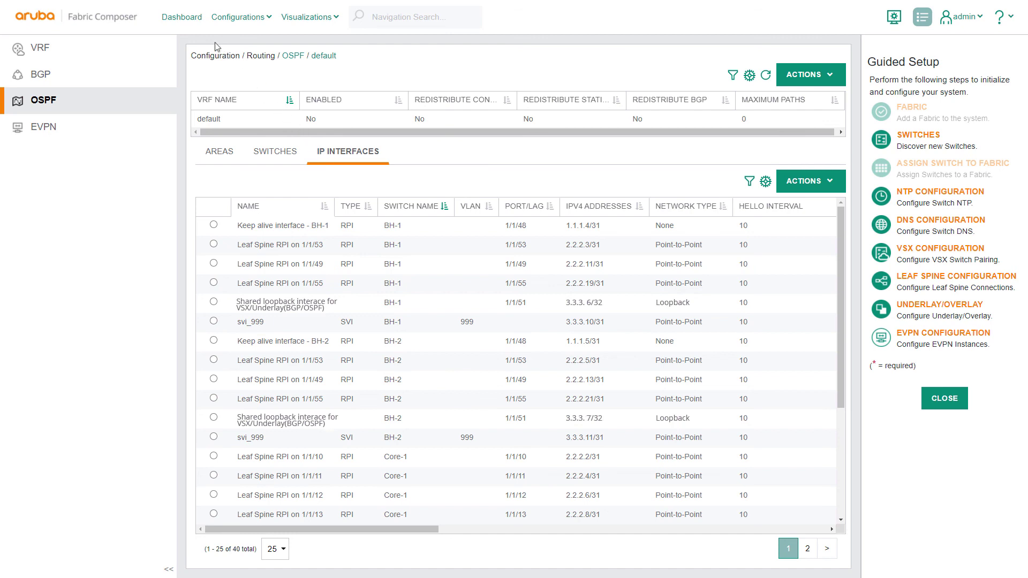
# Return to the Dashboard showing Fabric1's switch inventory
pyautogui.click(181, 17)
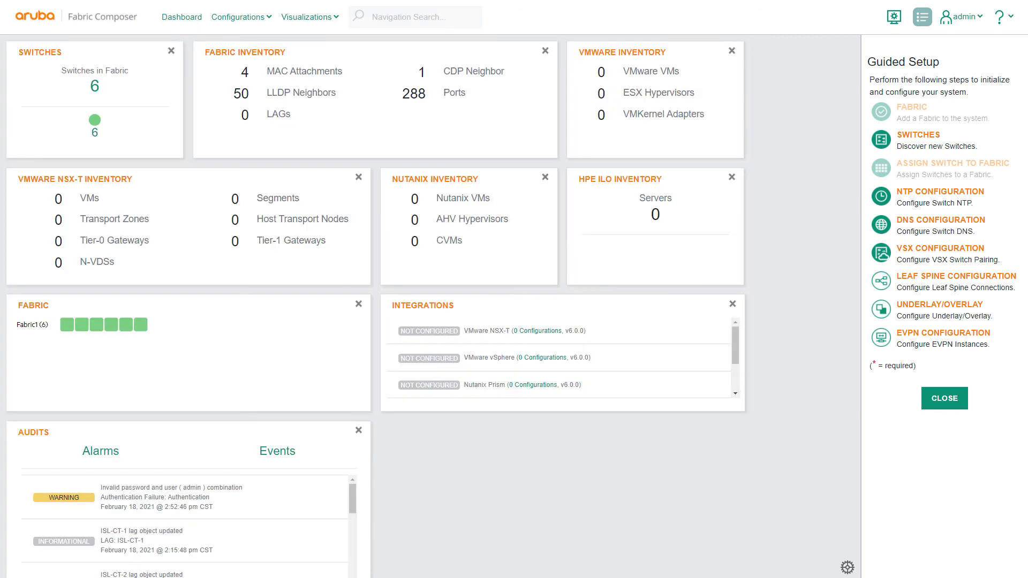